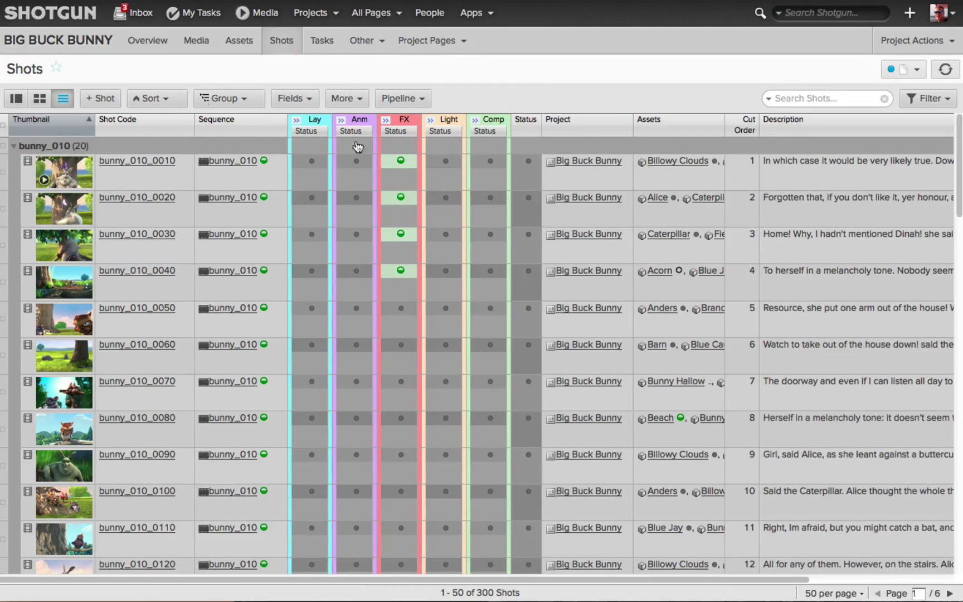
{"action": "left_click", "coordinate": [239, 126]}
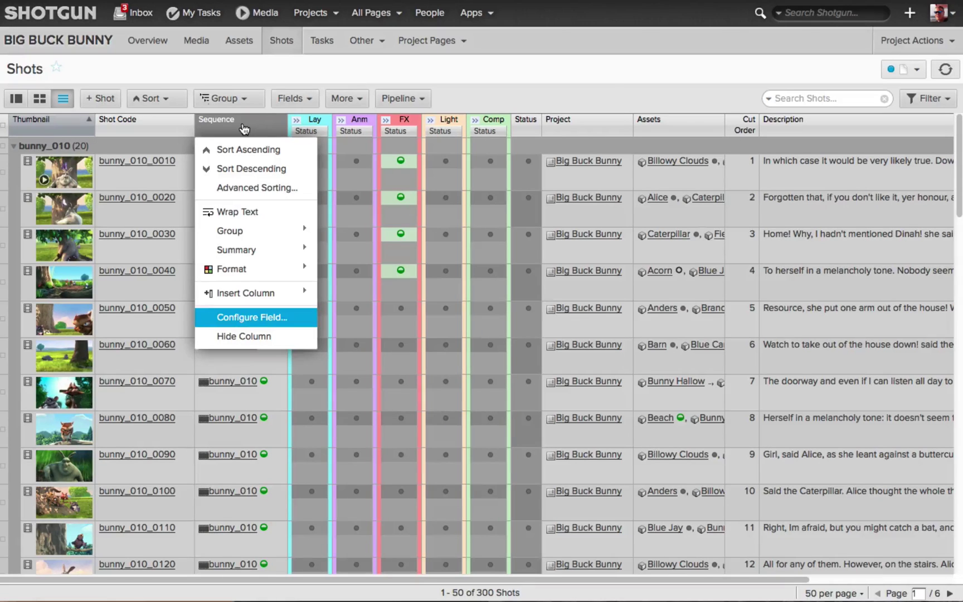
{"action": "left_click", "coordinate": [248, 316]}
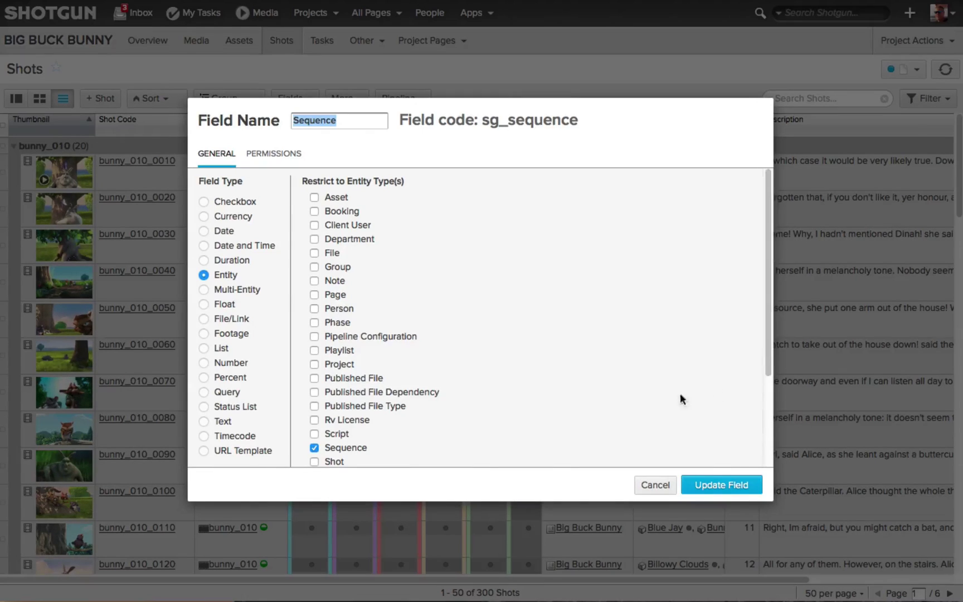
{"action": "left_click", "coordinate": [668, 483]}
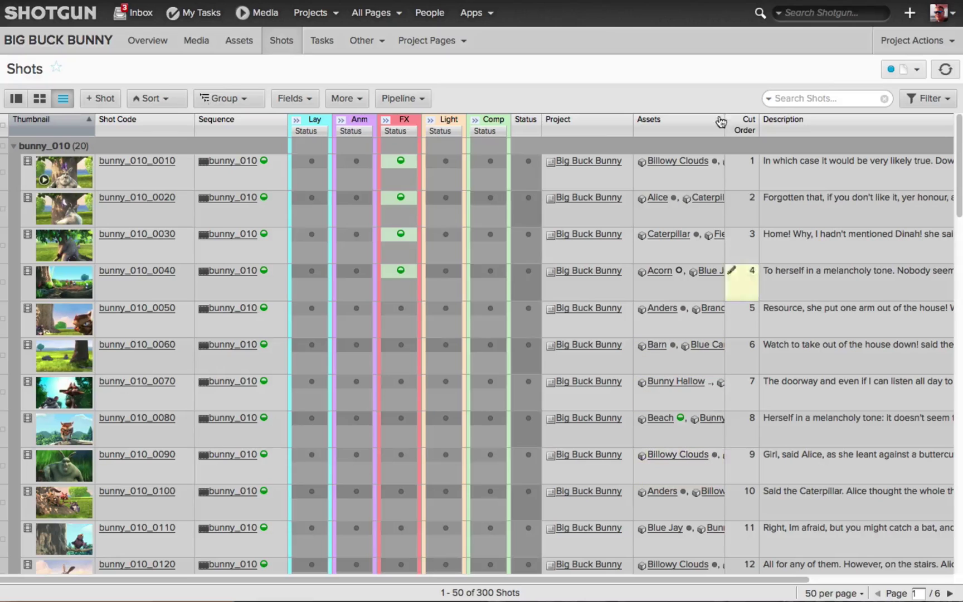
{"action": "right_click", "coordinate": [241, 130]}
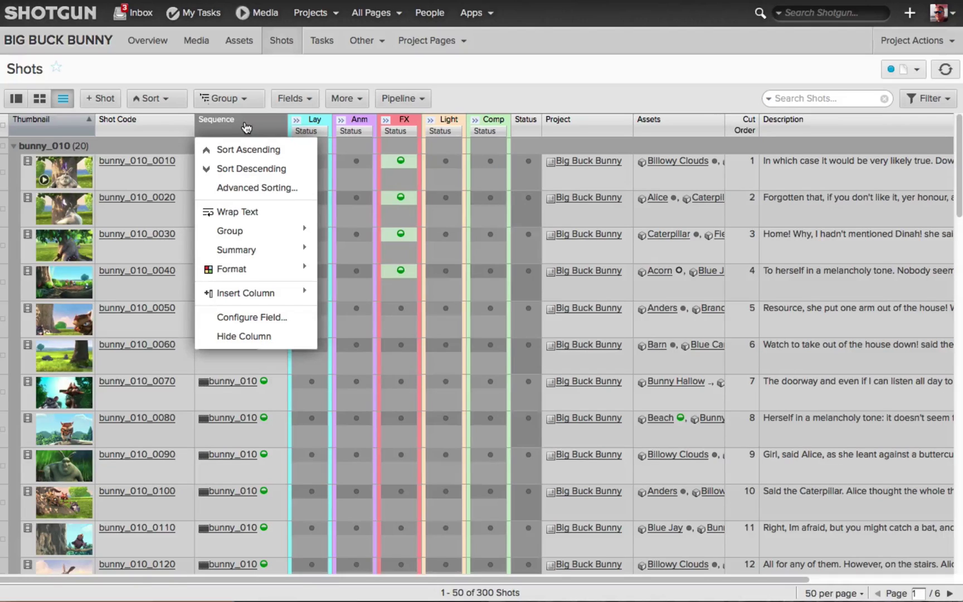
{"action": "key", "text": "Down"}
{"action": "key", "text": "Down"}
{"action": "key", "text": "Down"}
{"action": "key", "text": "Down"}
{"action": "key", "text": "Down"}
{"action": "key", "text": "Right"}
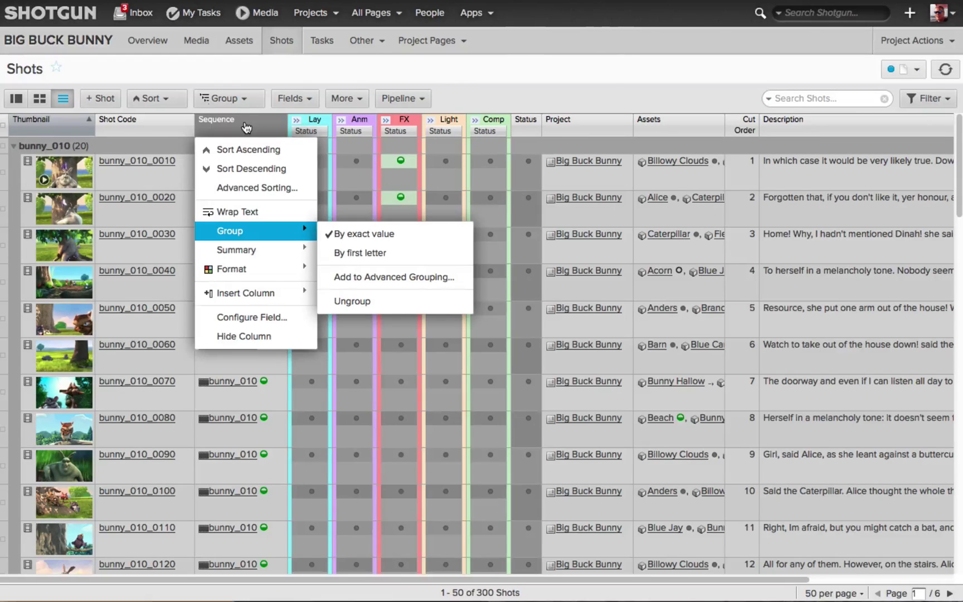
{"action": "key", "text": "Up"}
{"action": "key", "text": "Up"}
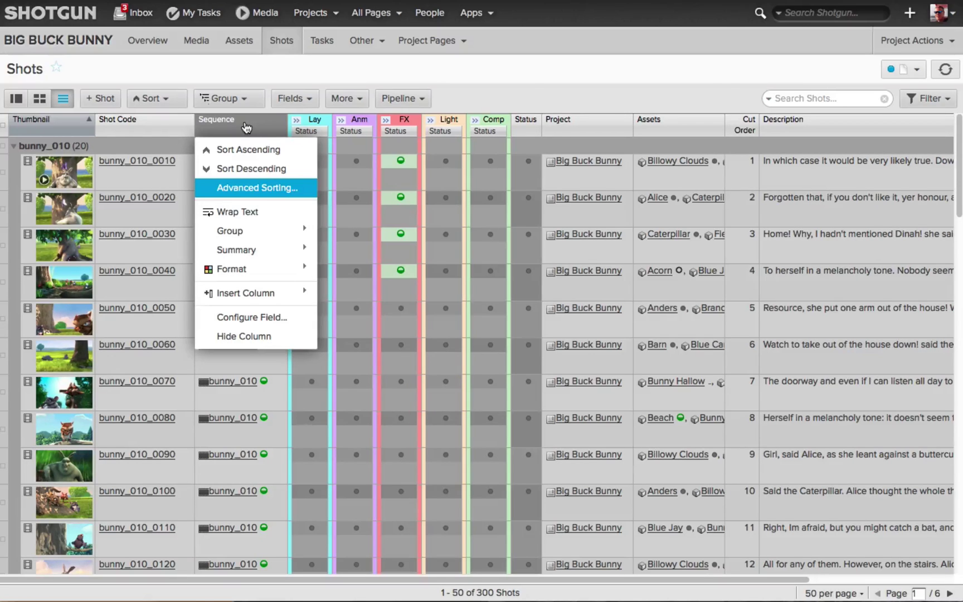
{"action": "mouse_move", "coordinate": [249, 239]}
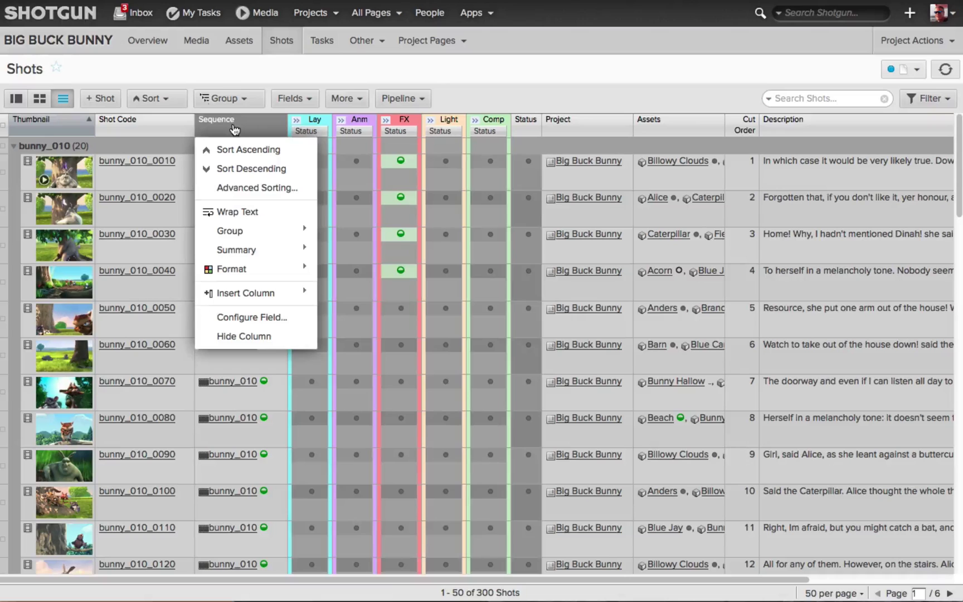
Choose Hide Column in the Sequence header menu to remove that column from the Shots list
{"action": "key", "text": "Down"}
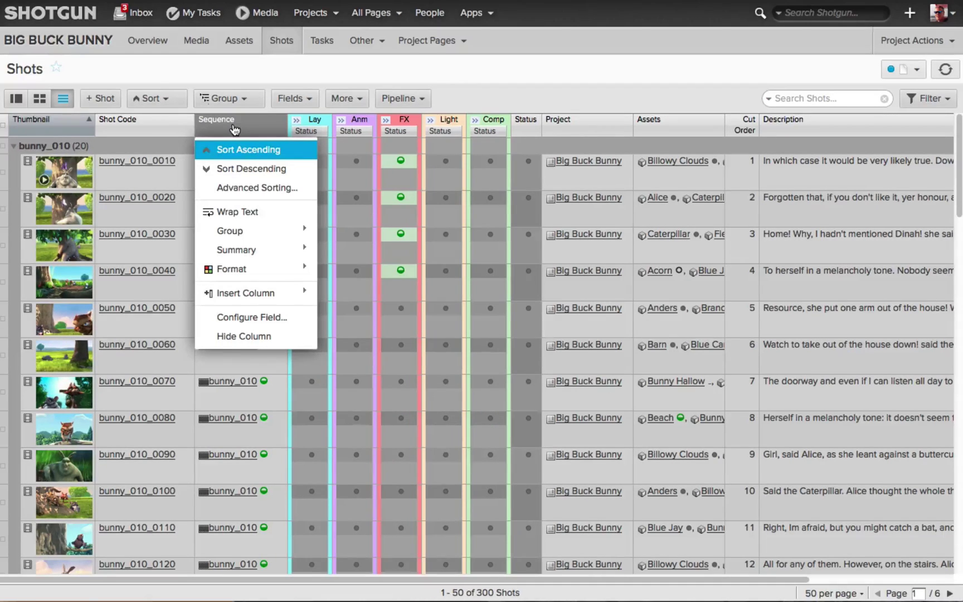
{"action": "key", "text": "Down"}
{"action": "key", "text": "Down"}
{"action": "key", "text": "Down"}
{"action": "key", "text": "Down"}
{"action": "key", "text": "Down"}
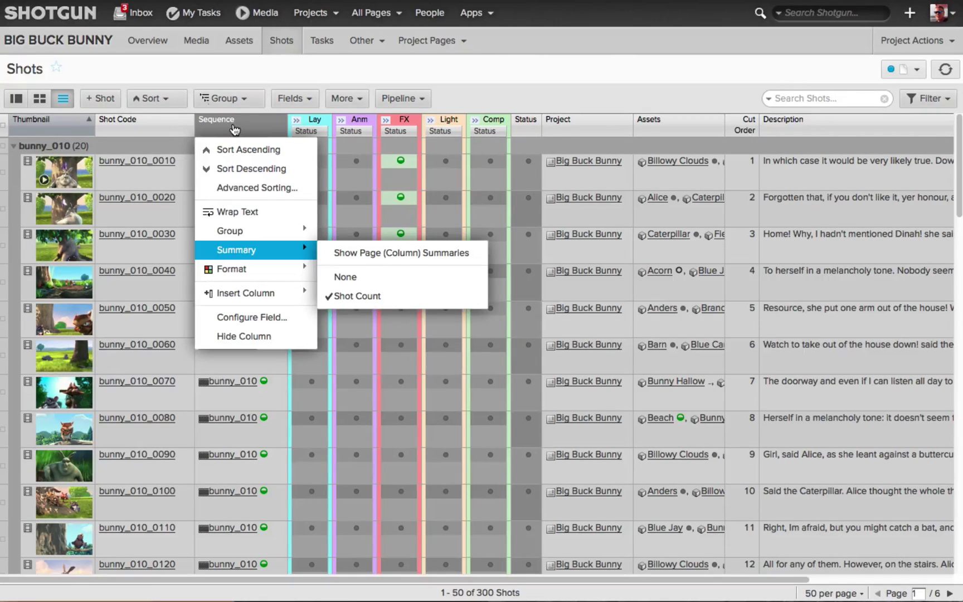
{"action": "key", "text": "Down"}
{"action": "key", "text": "Down"}
{"action": "key", "text": "Down"}
{"action": "key", "text": "Down"}
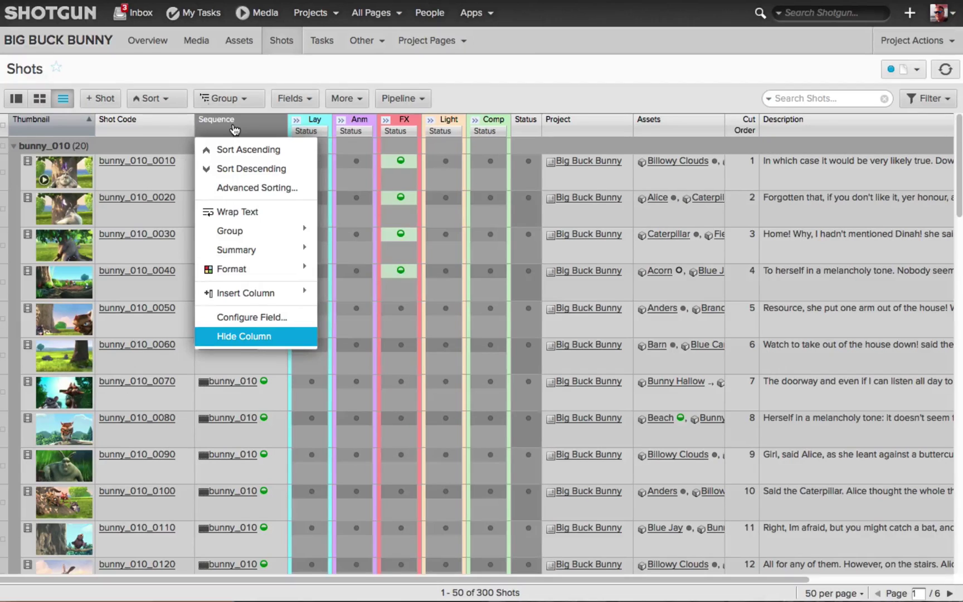
{"action": "key", "text": "Return"}
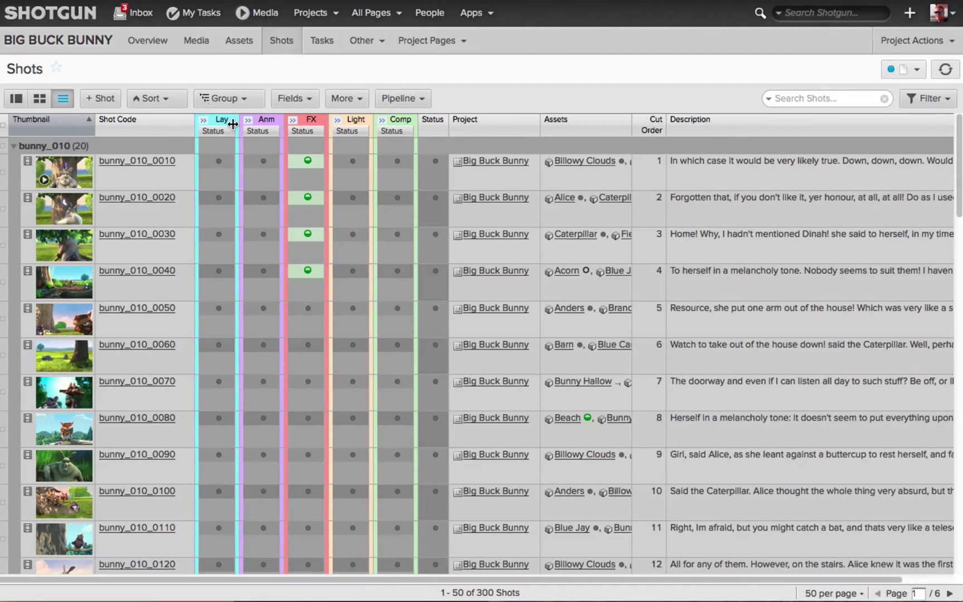
Add the Cut Out field as a column in the Shots list
{"action": "left_click", "coordinate": [313, 98]}
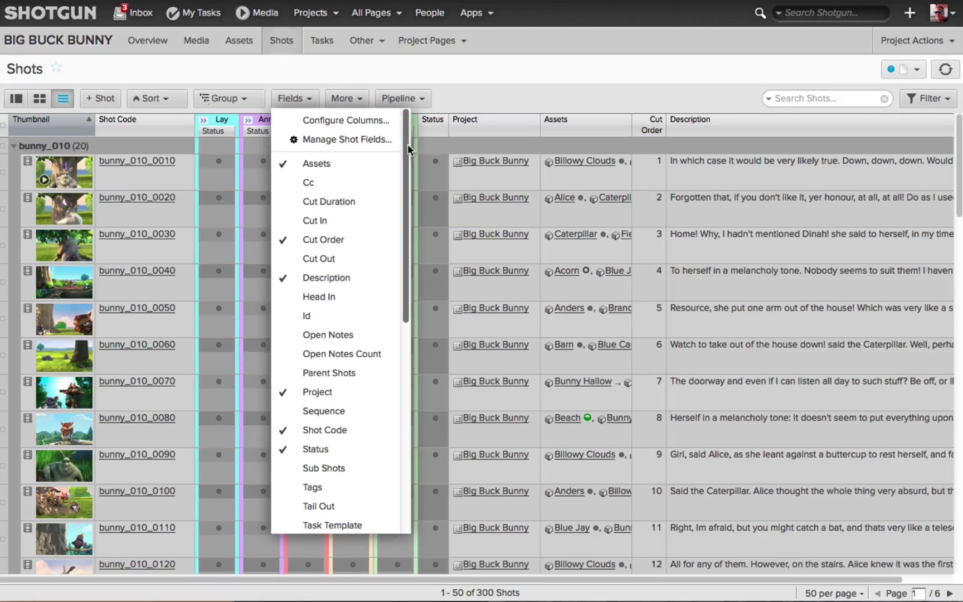
{"action": "left_click_drag", "start_coordinate": [407, 144], "coordinate": [395, 98]}
{"action": "scroll", "coordinate": [394, 158], "scroll_direction": "down", "scroll_amount": 10}
{"action": "scroll", "coordinate": [394, 159], "scroll_direction": "up", "scroll_amount": 10}
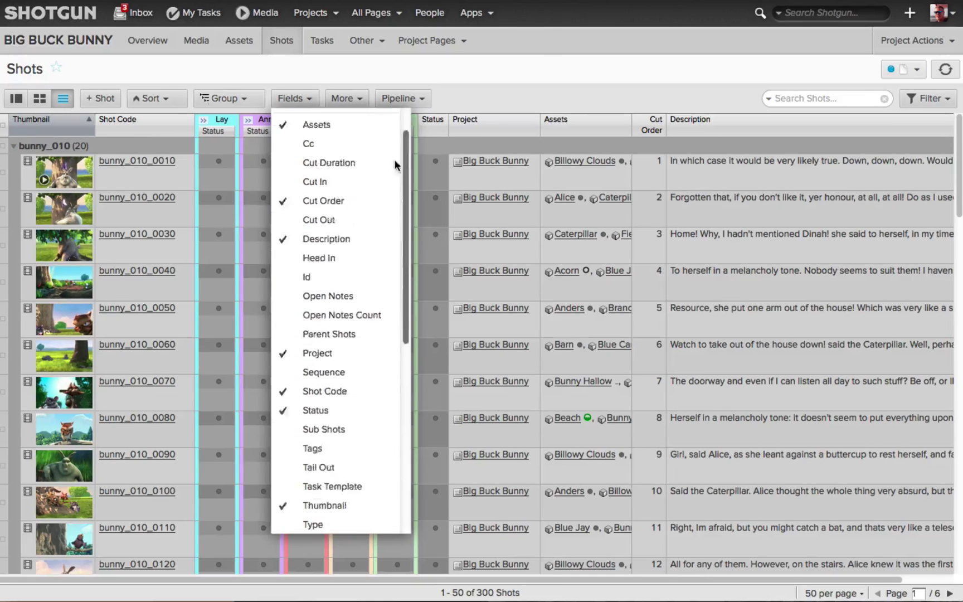
{"action": "scroll", "coordinate": [394, 159], "scroll_direction": "up", "scroll_amount": 2}
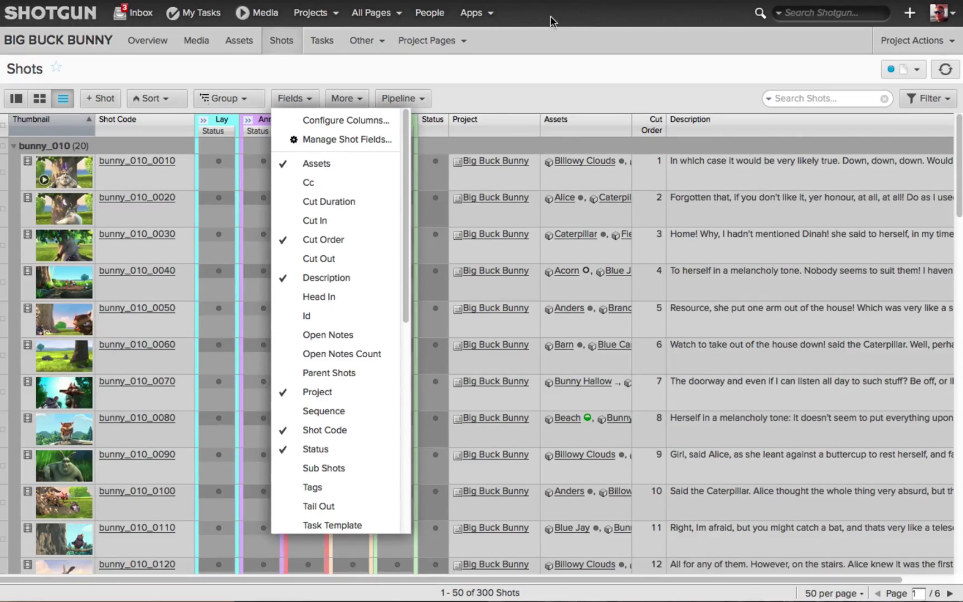
{"action": "key", "text": "Down"}
{"action": "key", "text": "Down"}
{"action": "key", "text": "Down"}
{"action": "key", "text": "Down"}
{"action": "key", "text": "Down"}
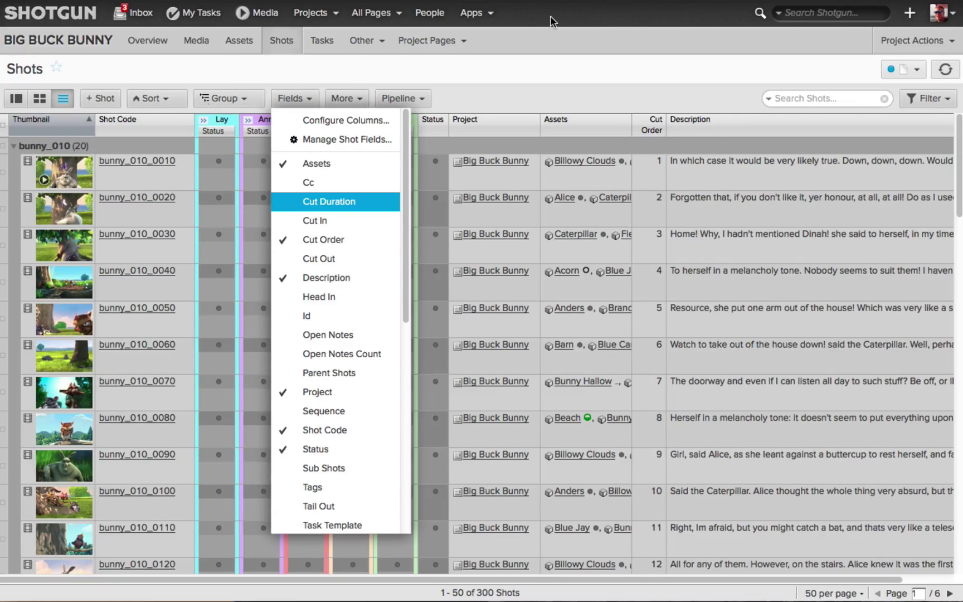
{"action": "key", "text": "Down"}
{"action": "key", "text": "Down"}
{"action": "key", "text": "Down"}
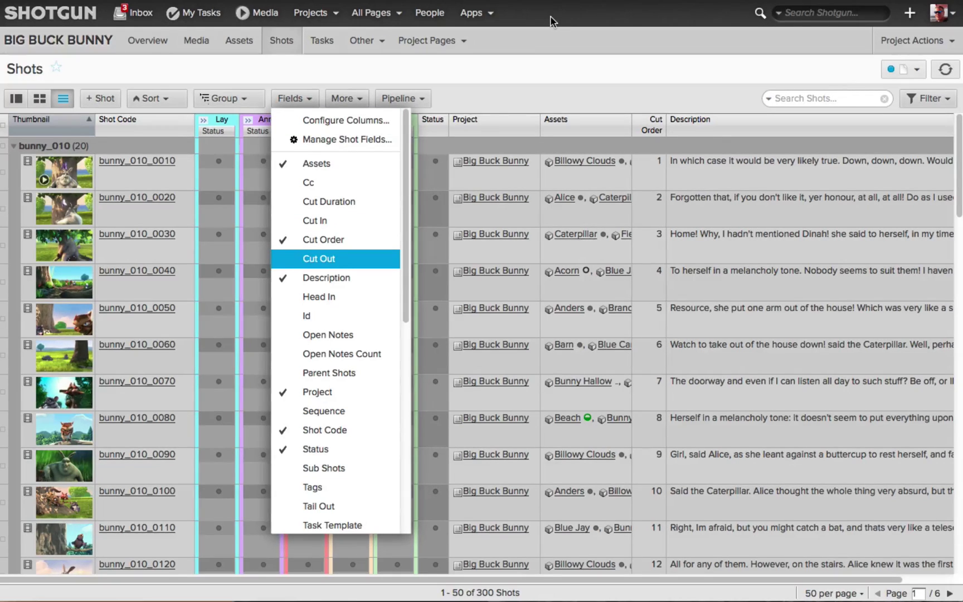
{"action": "key", "text": "Return"}
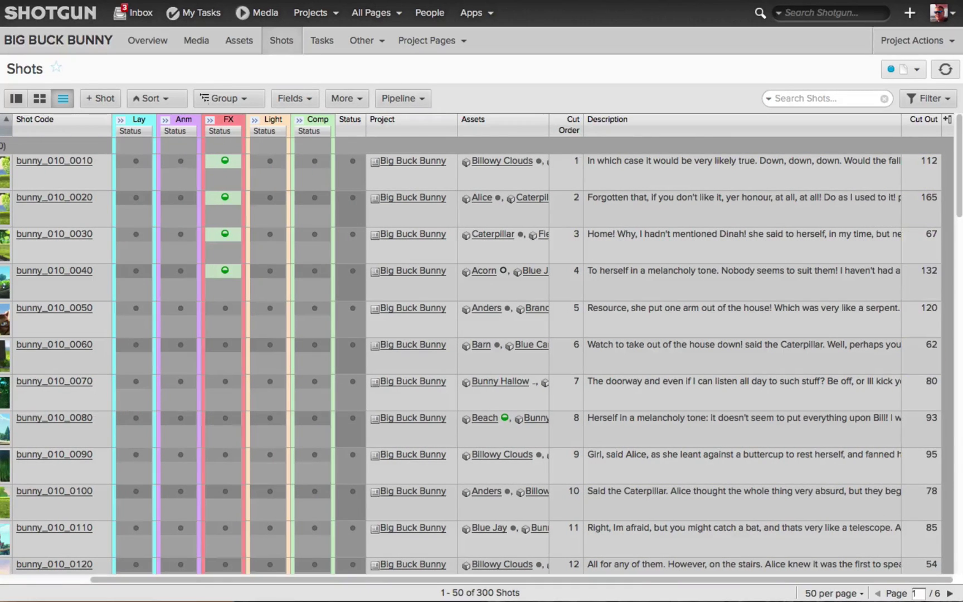
Hide the Description column using its header menu
{"action": "left_click", "coordinate": [771, 119]}
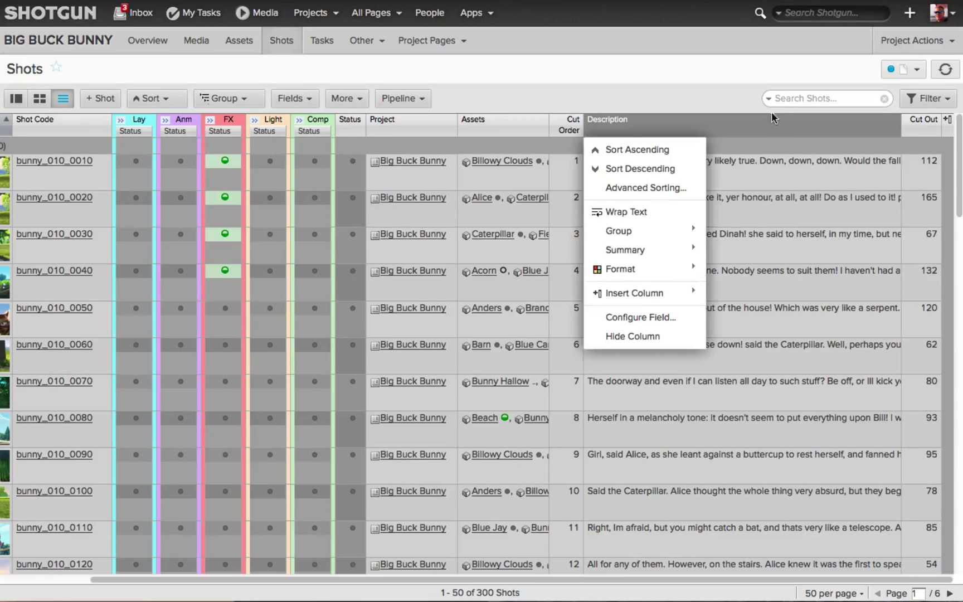
{"action": "key", "text": "Up"}
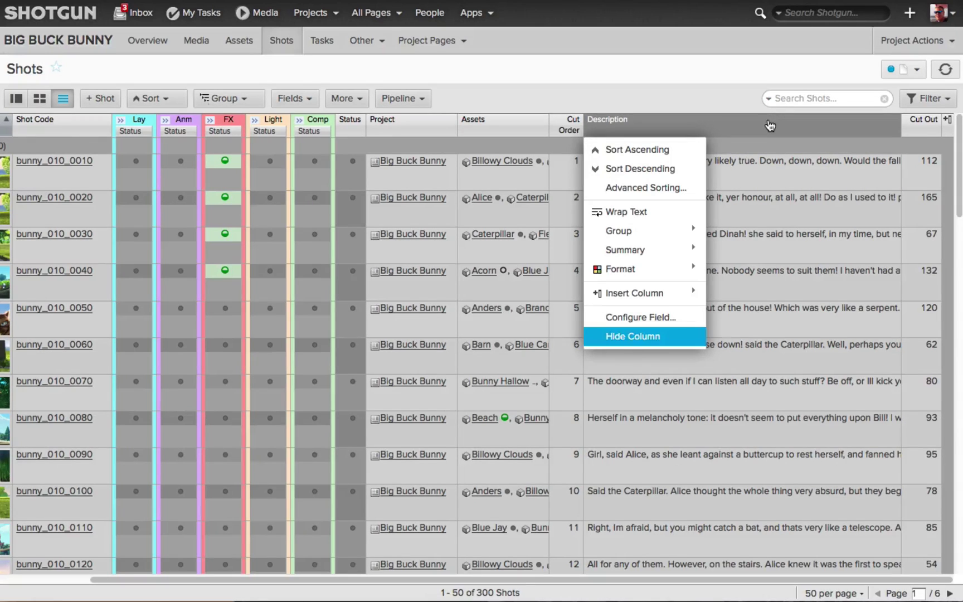
{"action": "key", "text": "Return"}
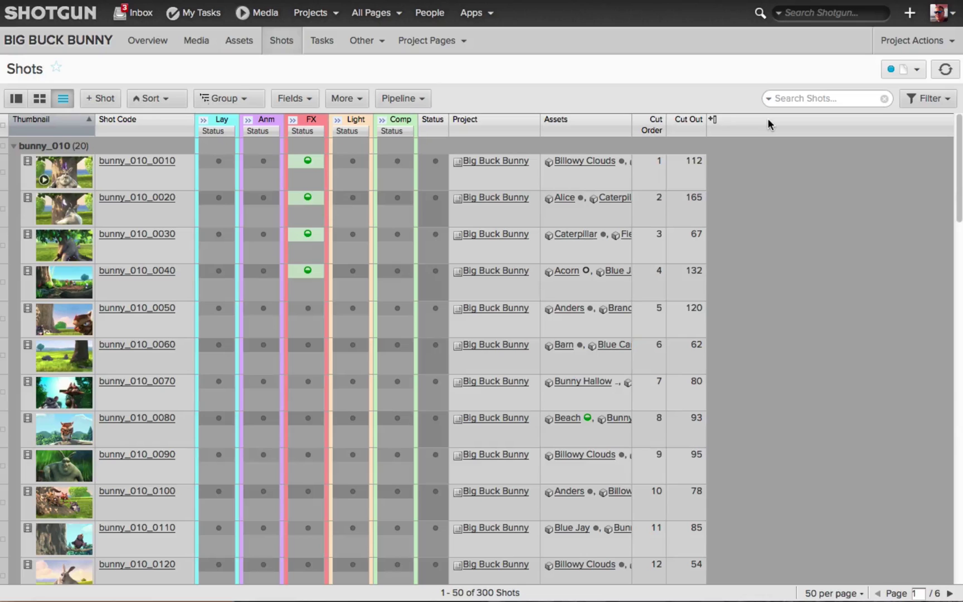
Add the linked field Project > Created by > Person > Id as a column after Cut Out
{"action": "left_click", "coordinate": [712, 119]}
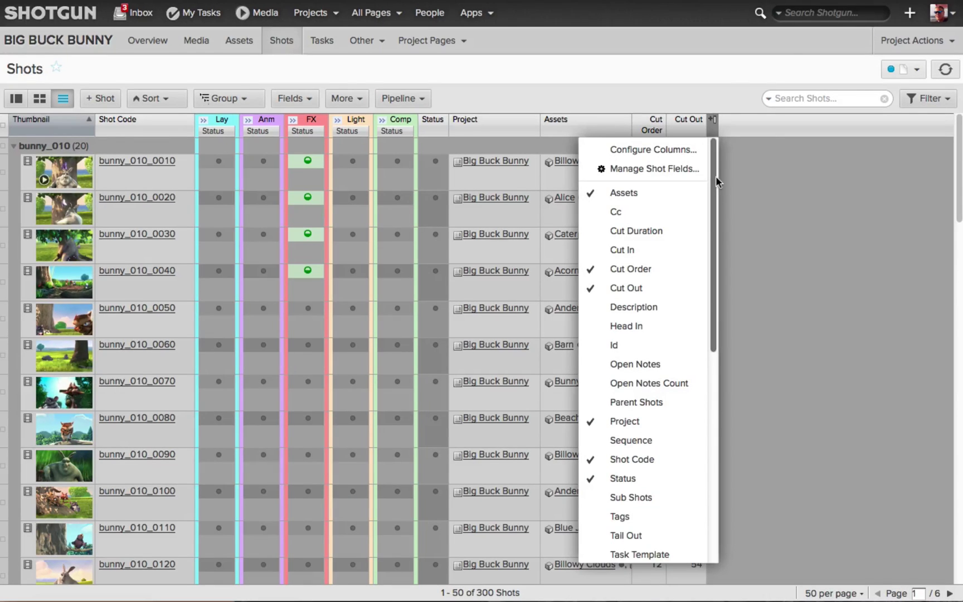
{"action": "left_click_drag", "start_coordinate": [712, 178], "coordinate": [724, 419]}
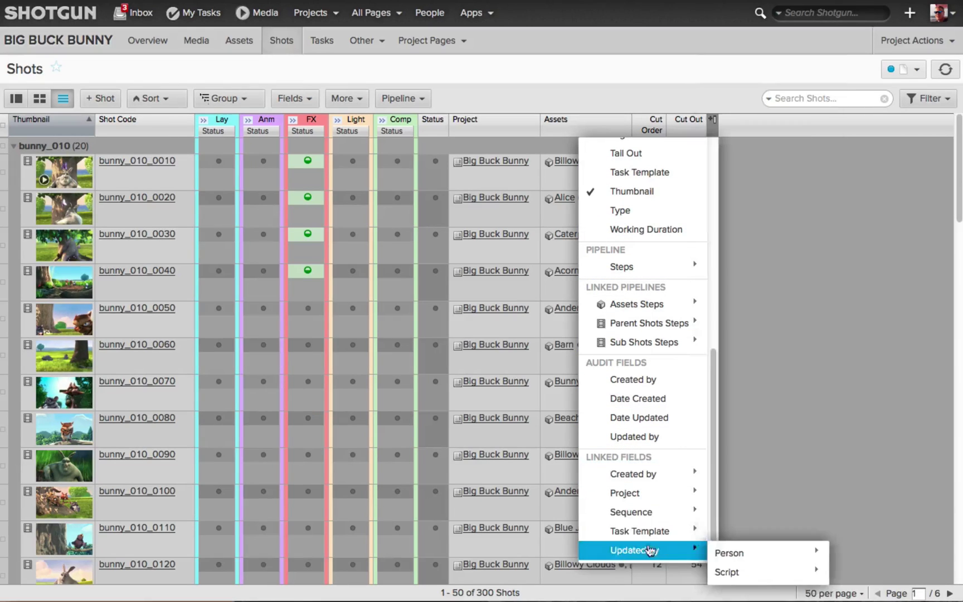
{"action": "mouse_move", "coordinate": [658, 482]}
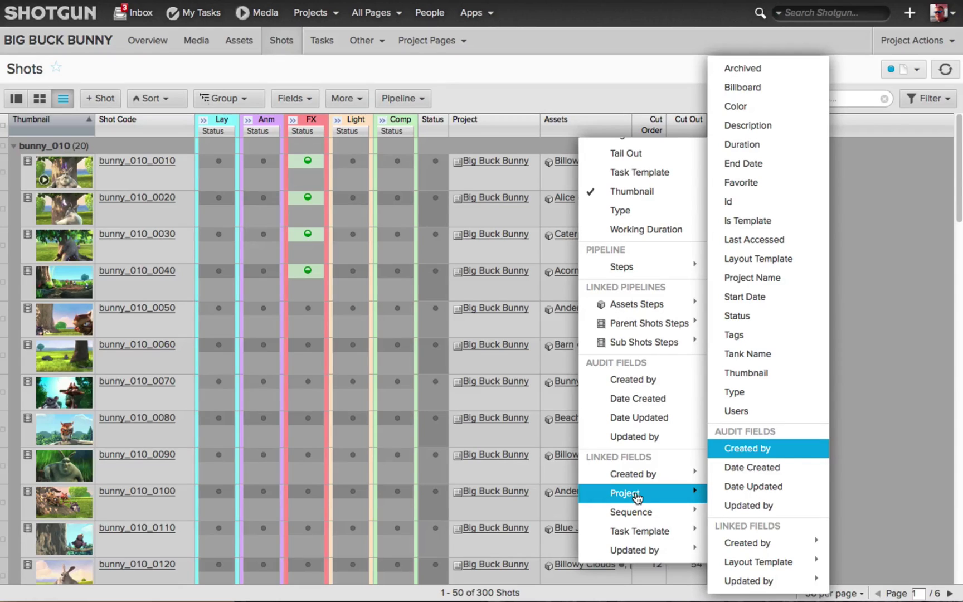
{"action": "mouse_move", "coordinate": [746, 546]}
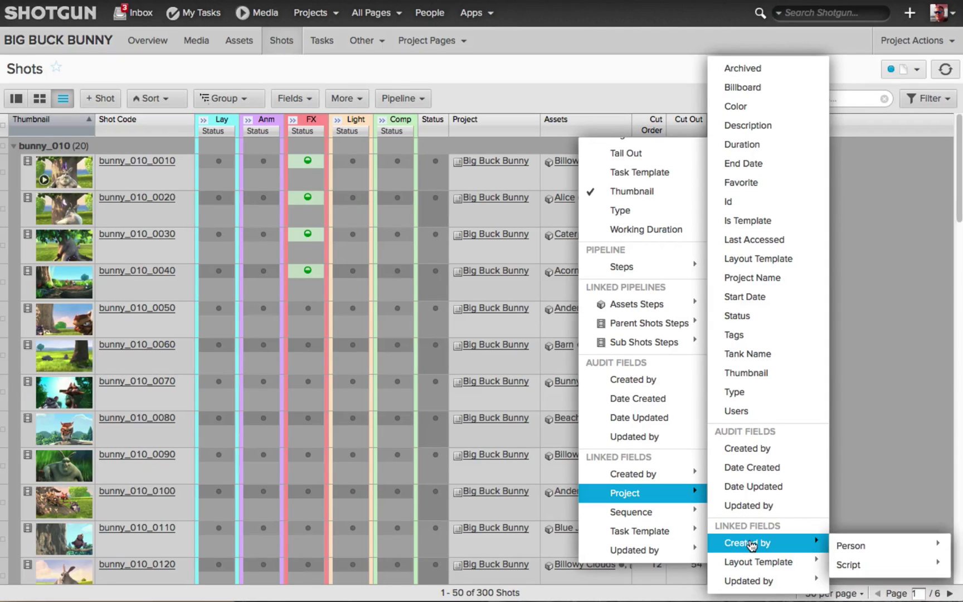
{"action": "mouse_move", "coordinate": [855, 547]}
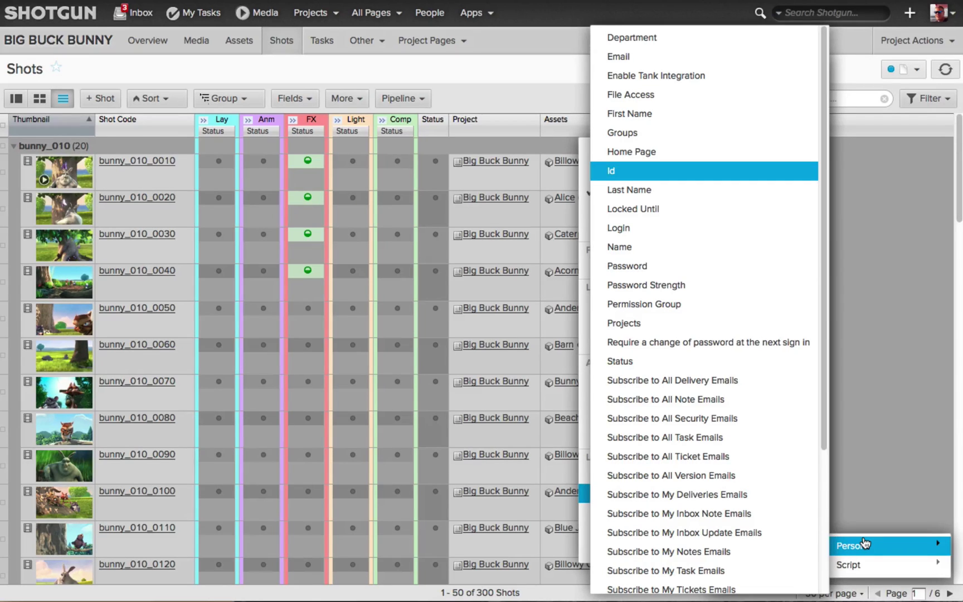
{"action": "key", "text": "Return"}
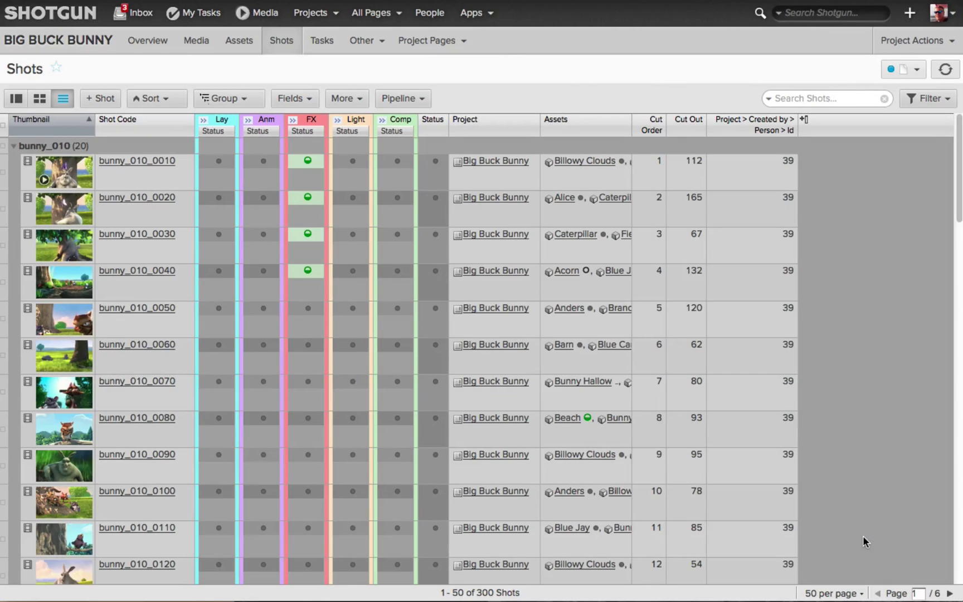